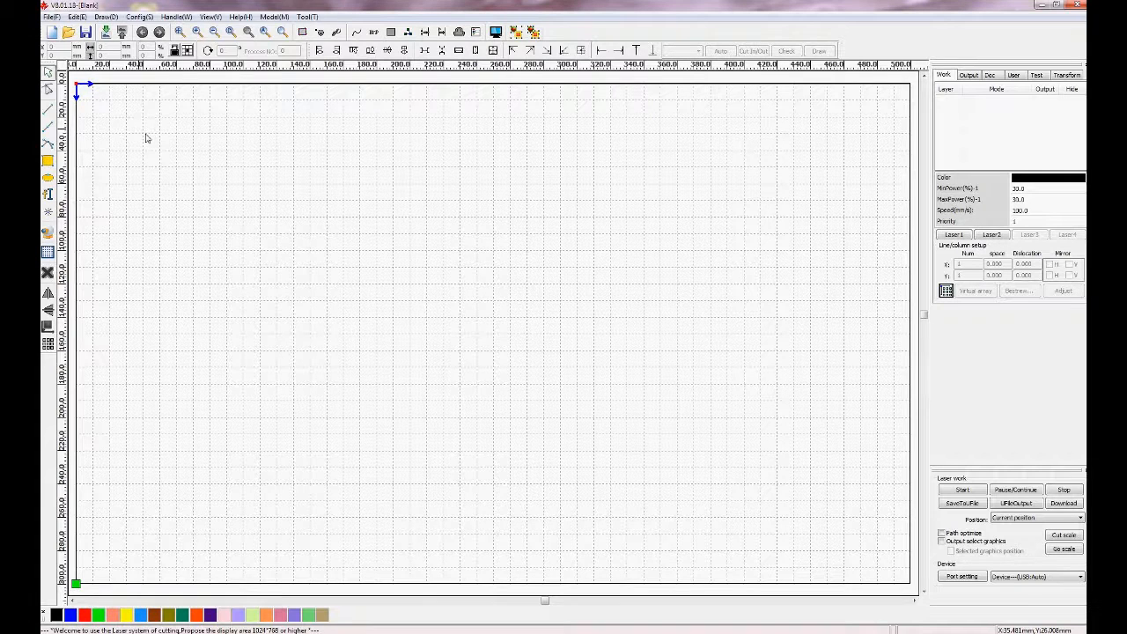
# Draw a rectangle about 186 by 165 mm near the page's top-left.
pyautogui.click(49, 163)
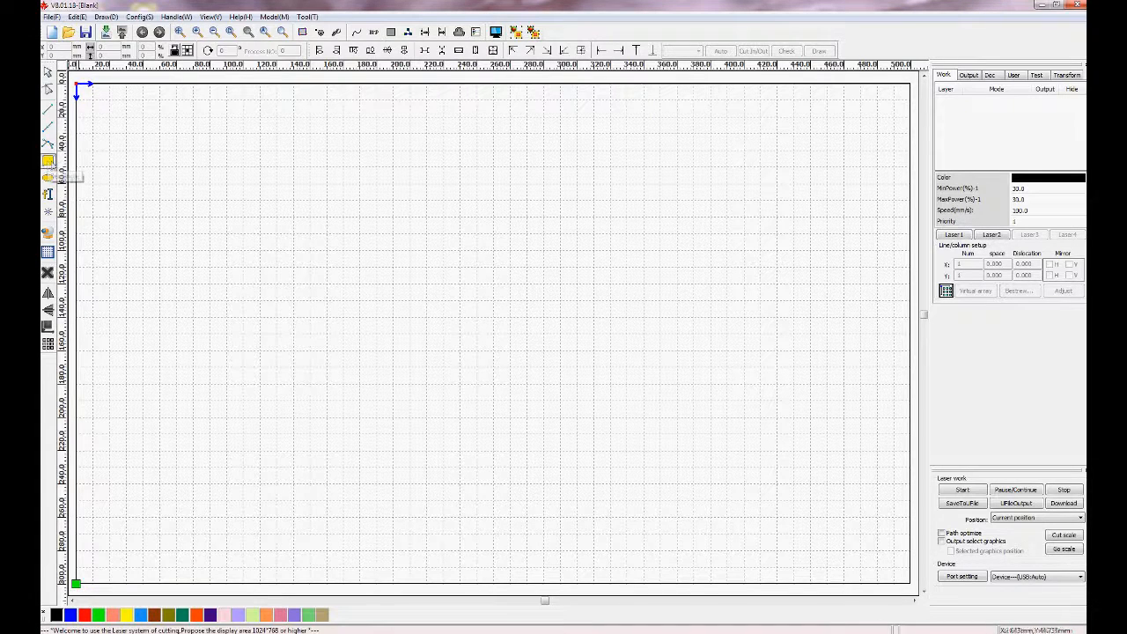
pyautogui.moveTo(157, 164)
pyautogui.mouseDown()
pyautogui.moveTo(270, 332)
pyautogui.moveTo(441, 415)
pyautogui.moveTo(468, 441)
pyautogui.mouseUp()
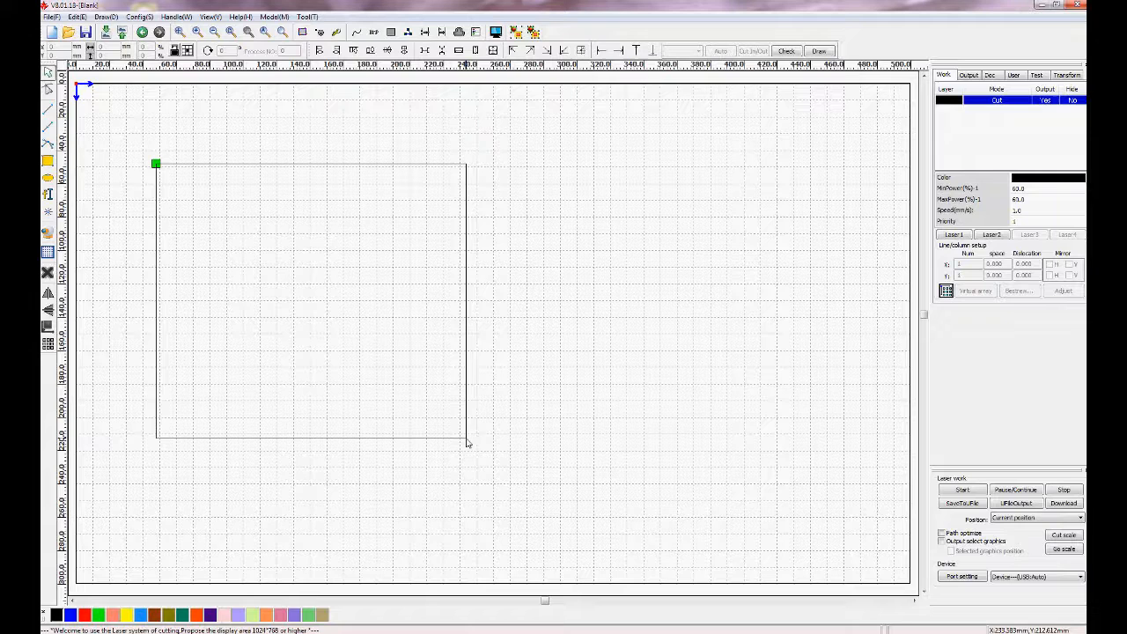
# Add the three-line text "This is a / piece / of test text" at 10 mm height beside the rectangle.
pyautogui.click(49, 195)
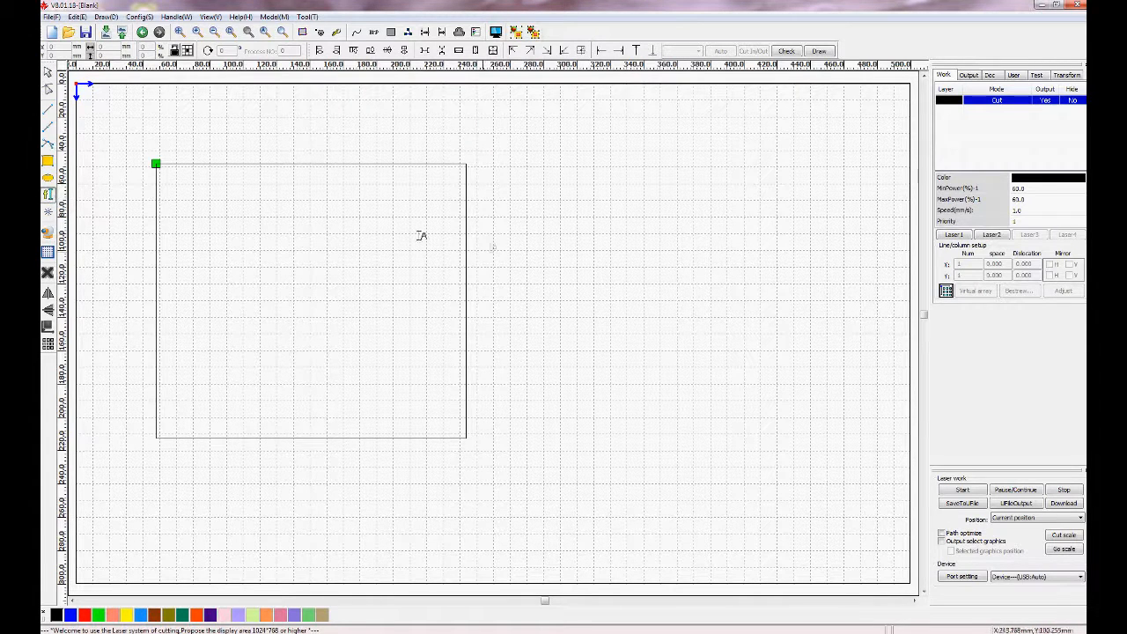
pyautogui.click(537, 302)
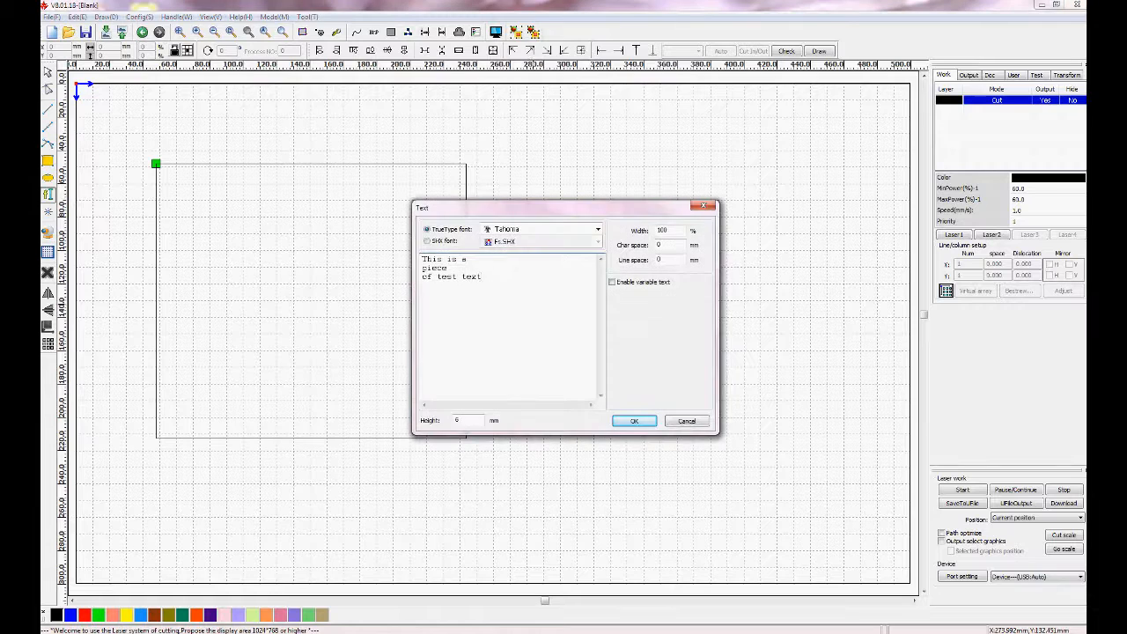
pyautogui.doubleClick(458, 420)
pyautogui.write('10')
pyautogui.click(638, 422)
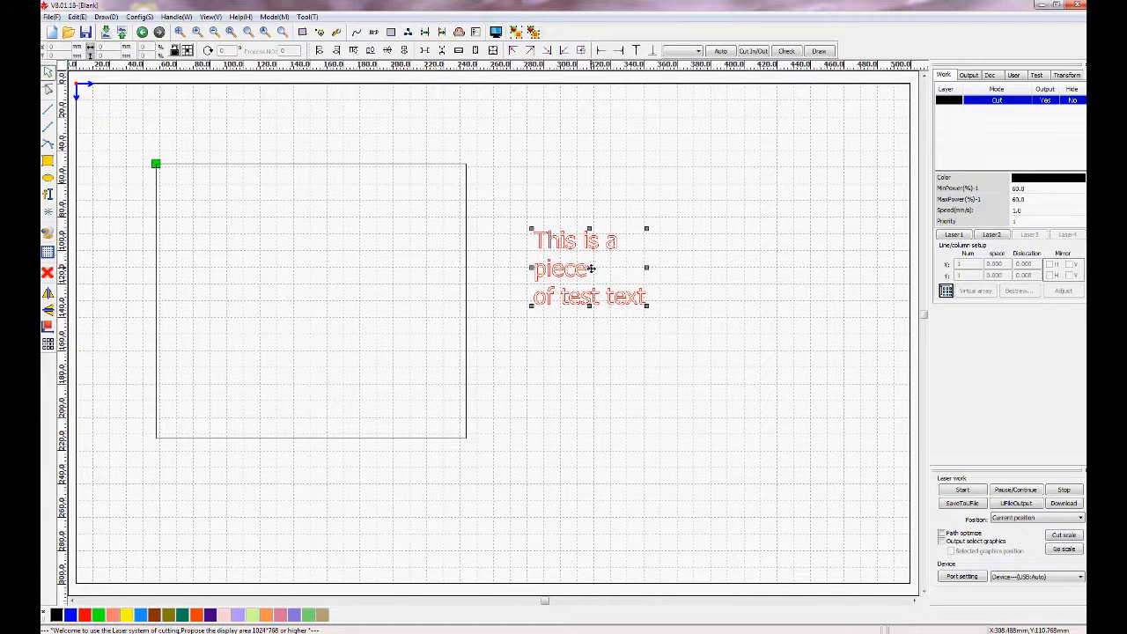
# Move the text block about 60 mm lower on the page.
pyautogui.moveTo(592, 268); pyautogui.dragTo(592, 370)
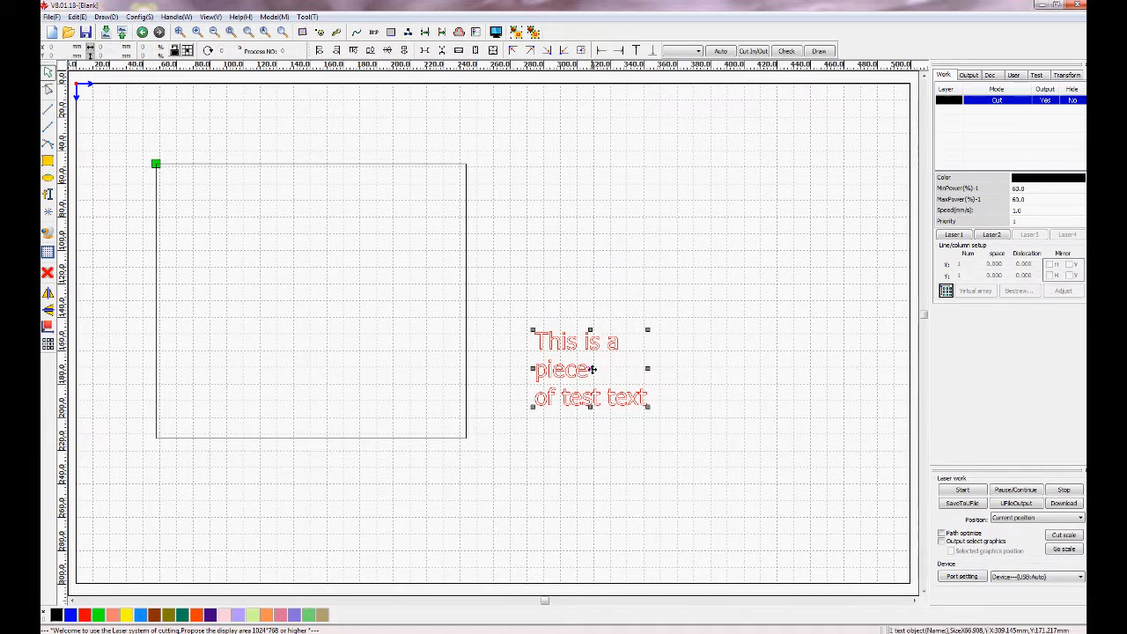
pyautogui.click(675, 372)
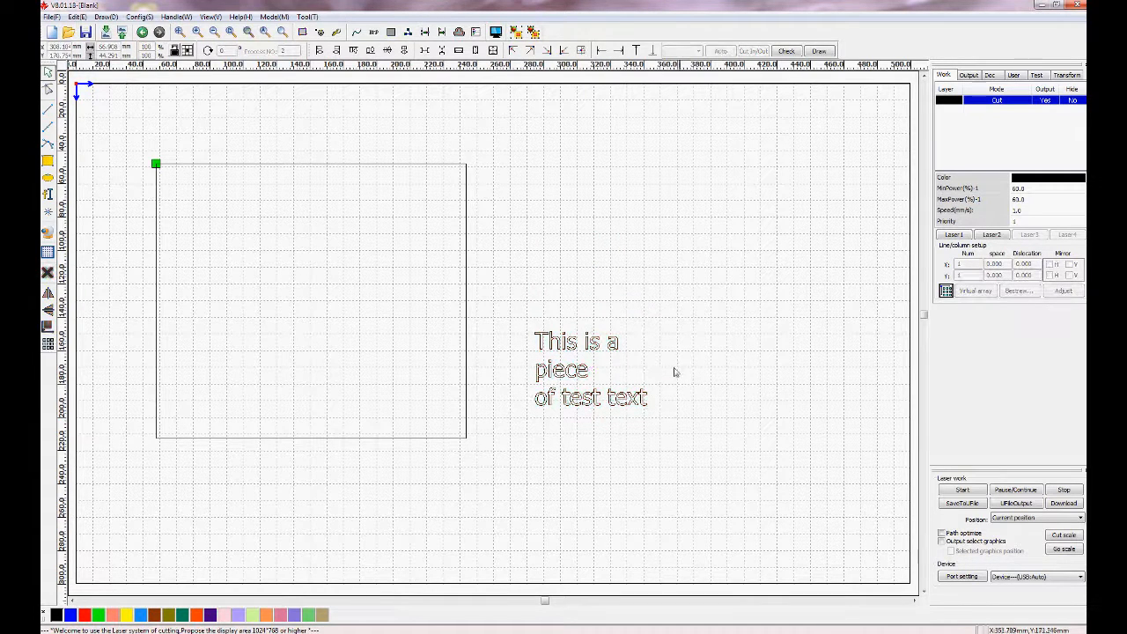
# Ungroup the text into separate letter curves and select individual letters to check them.
pyautogui.click(567, 410)
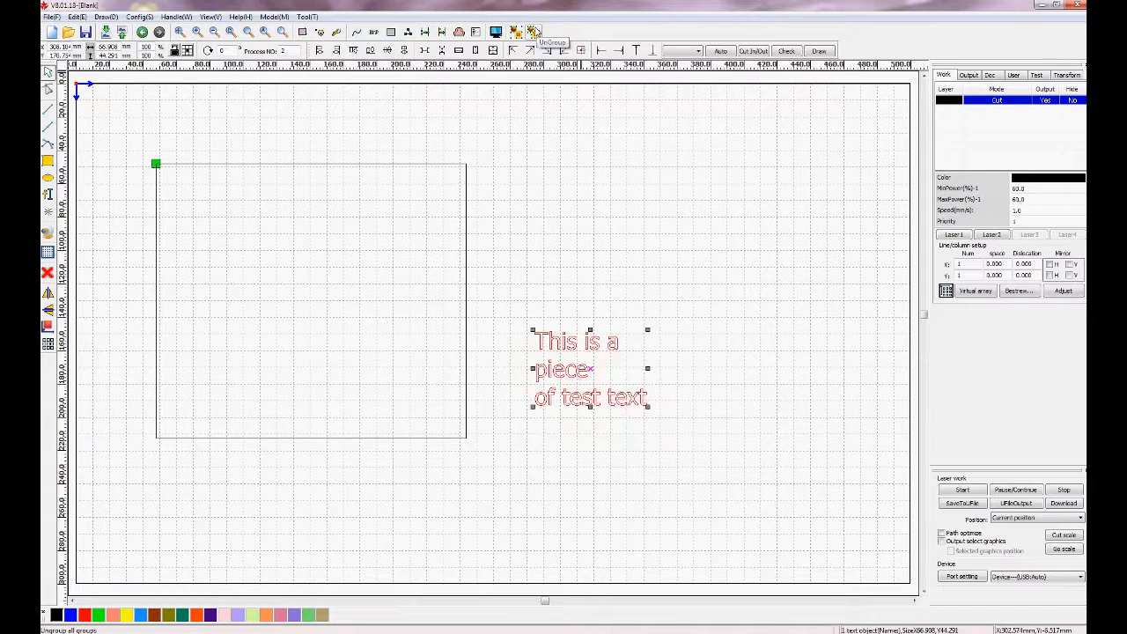
pyautogui.click(534, 32)
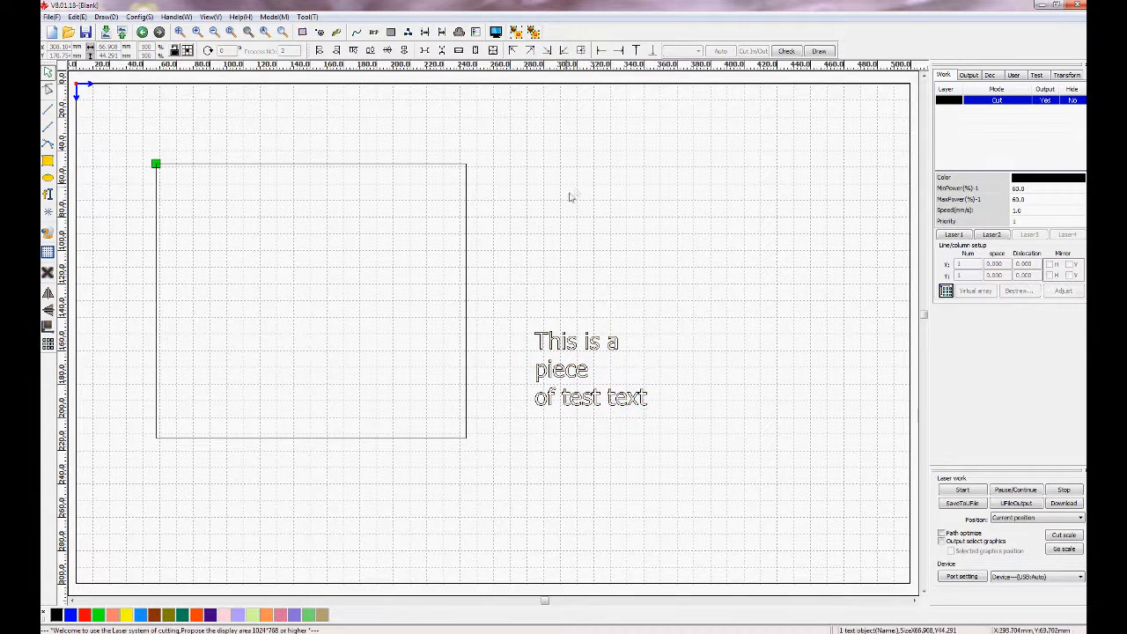
pyautogui.scroll(4, 589, 374)
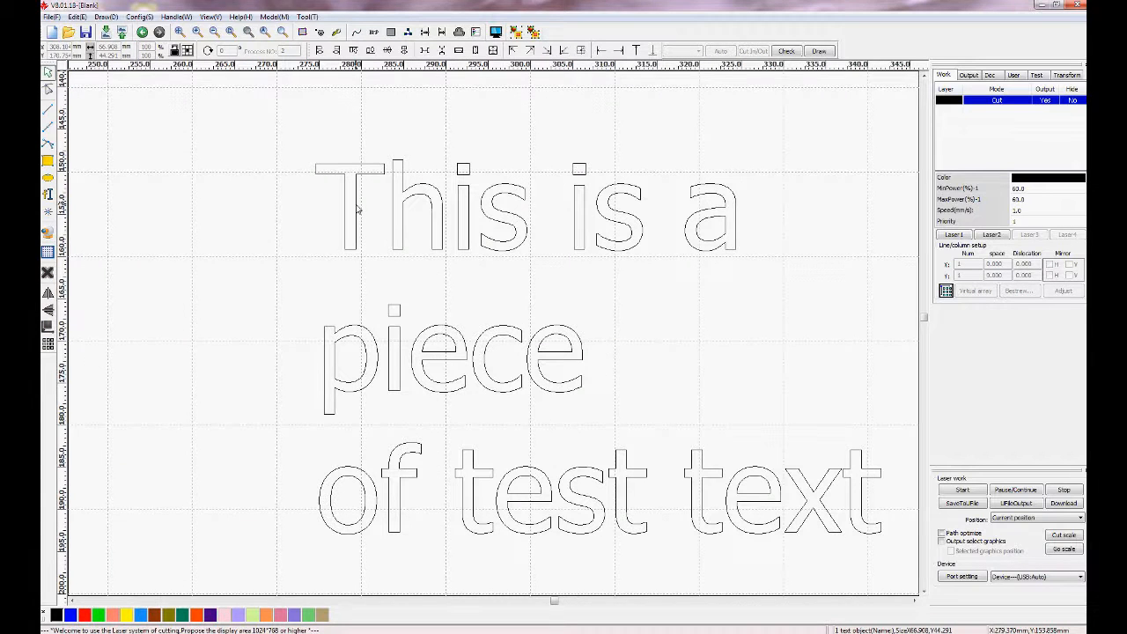
pyautogui.click(356, 209)
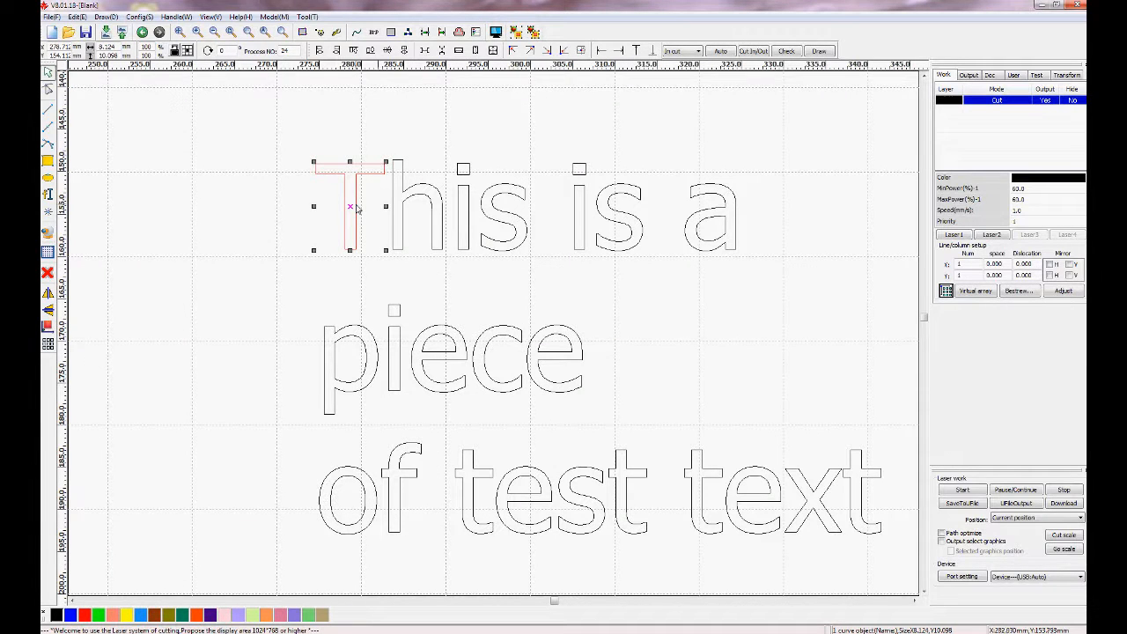
pyautogui.click(703, 225)
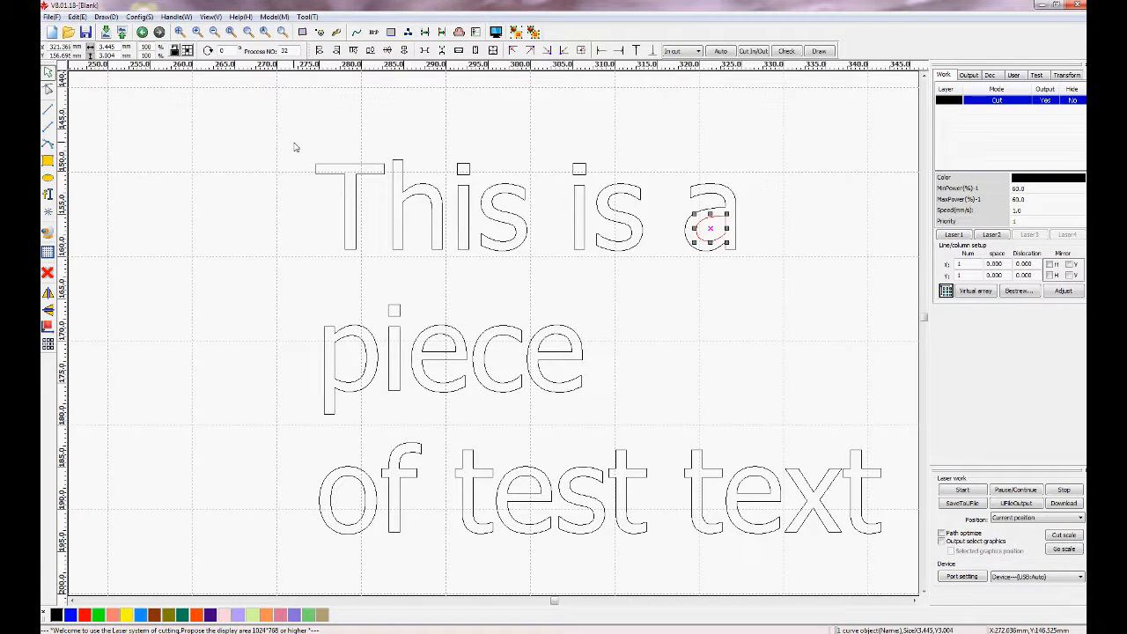
# Group the letters of each text line into its own group, one line at a time.
pyautogui.moveTo(294, 143); pyautogui.dragTo(769, 271)
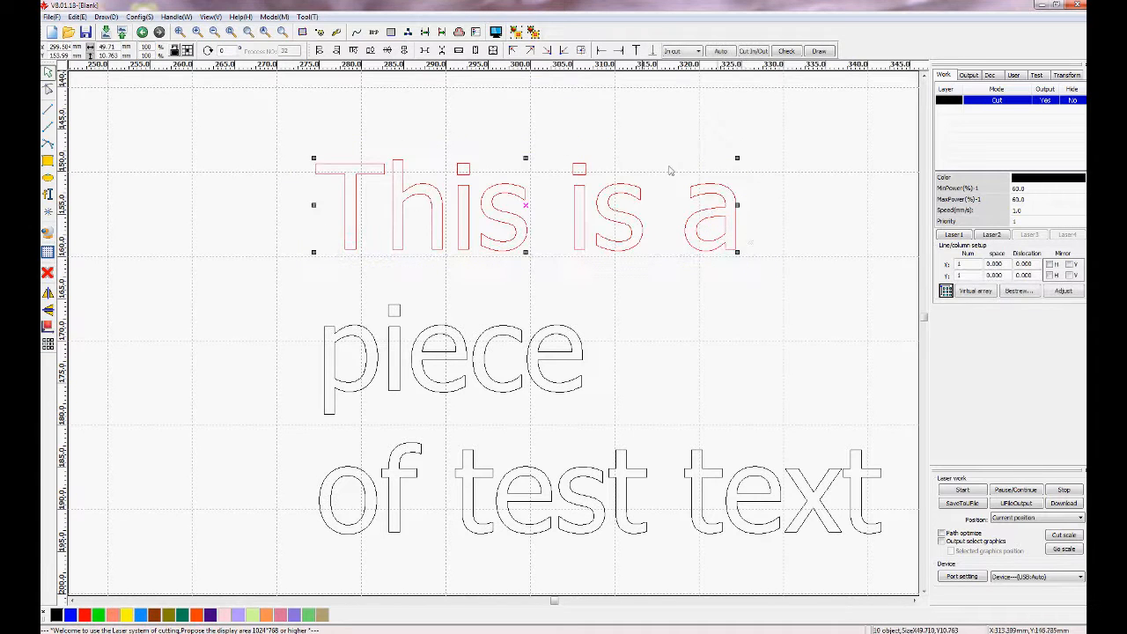
pyautogui.click(518, 34)
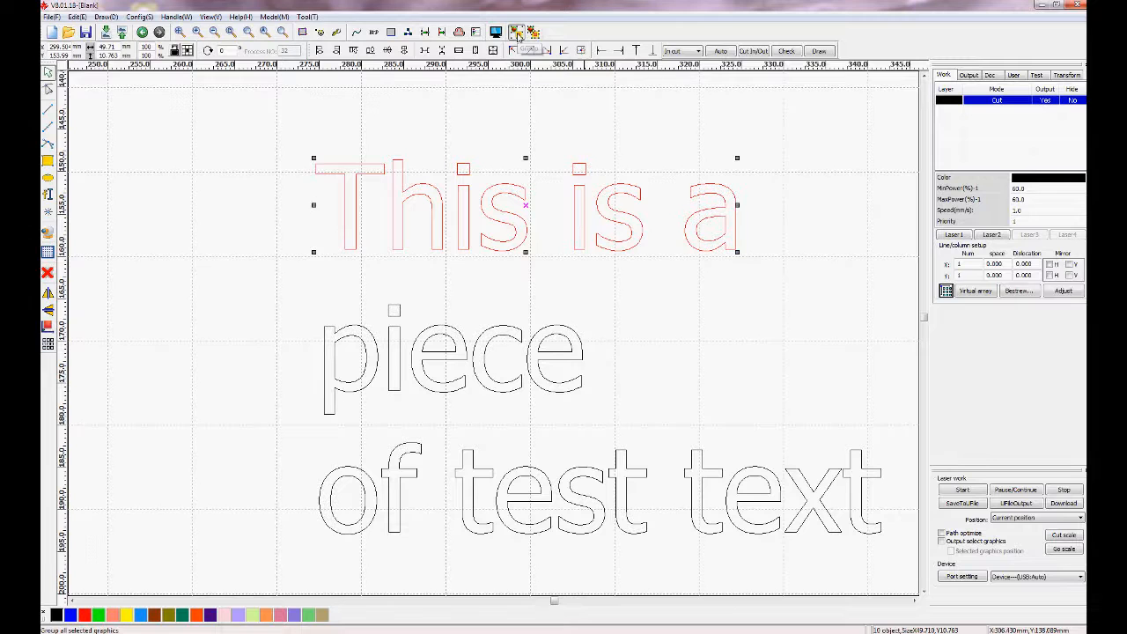
pyautogui.moveTo(300, 299); pyautogui.dragTo(618, 431)
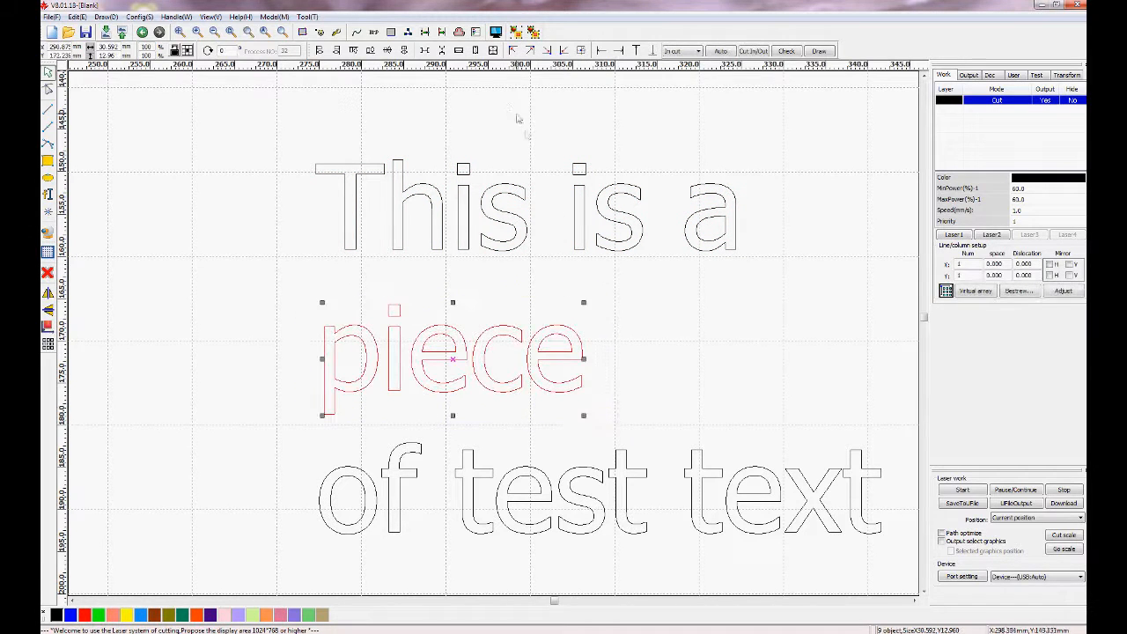
pyautogui.click(517, 33)
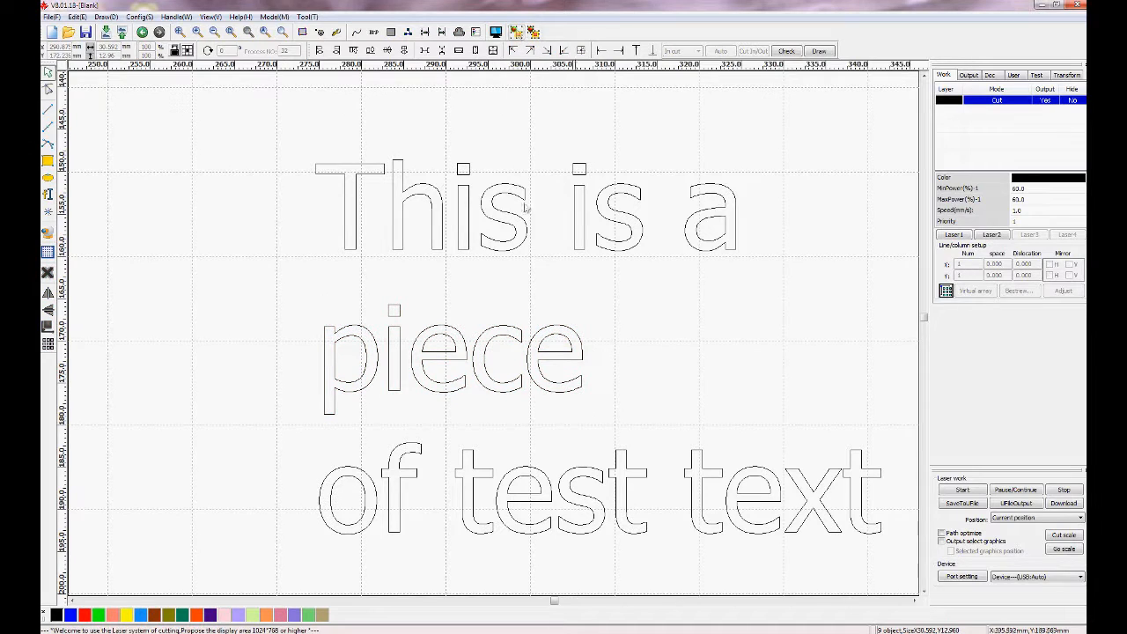
pyautogui.moveTo(305, 419); pyautogui.dragTo(898, 547)
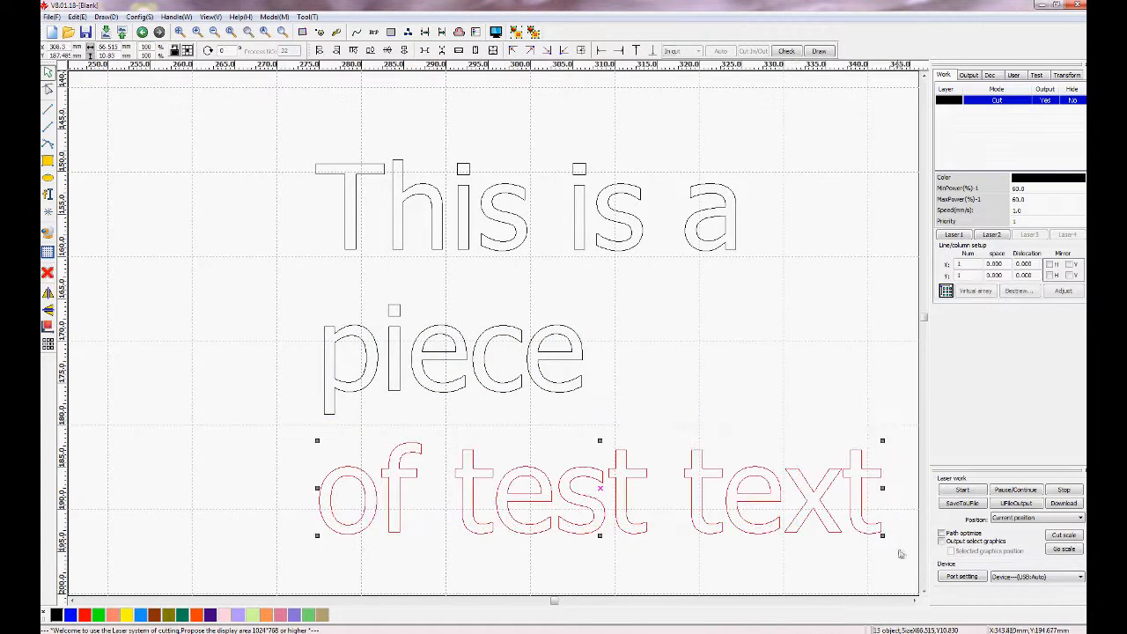
pyautogui.click(516, 32)
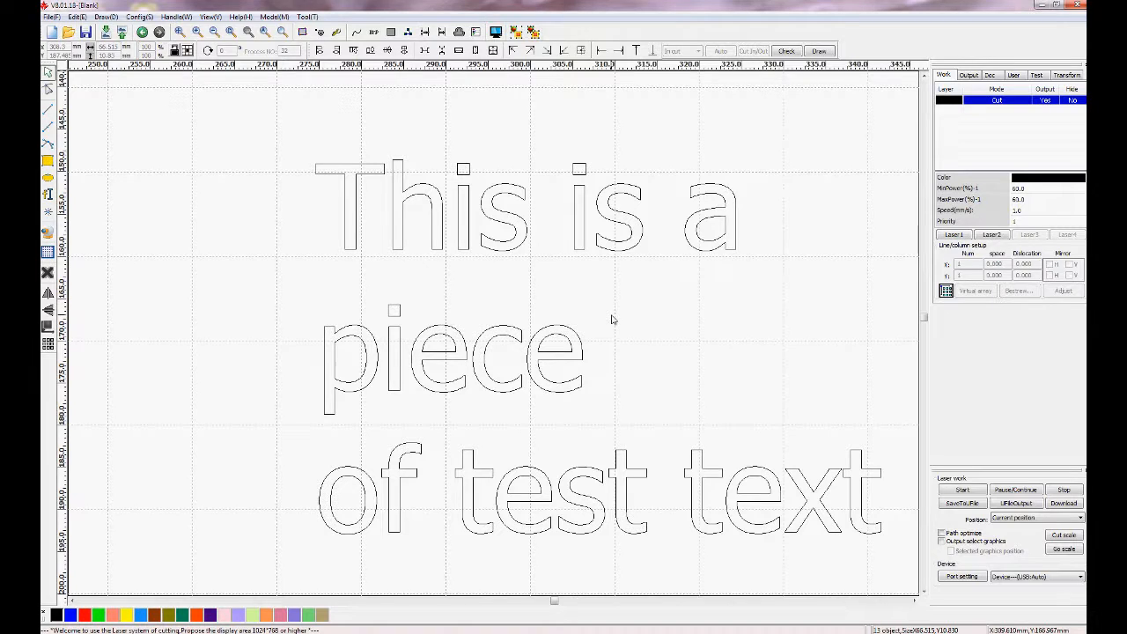
# Select all three line groups and align them centered horizontally, after trying left and right alignment.
pyautogui.click(348, 216)
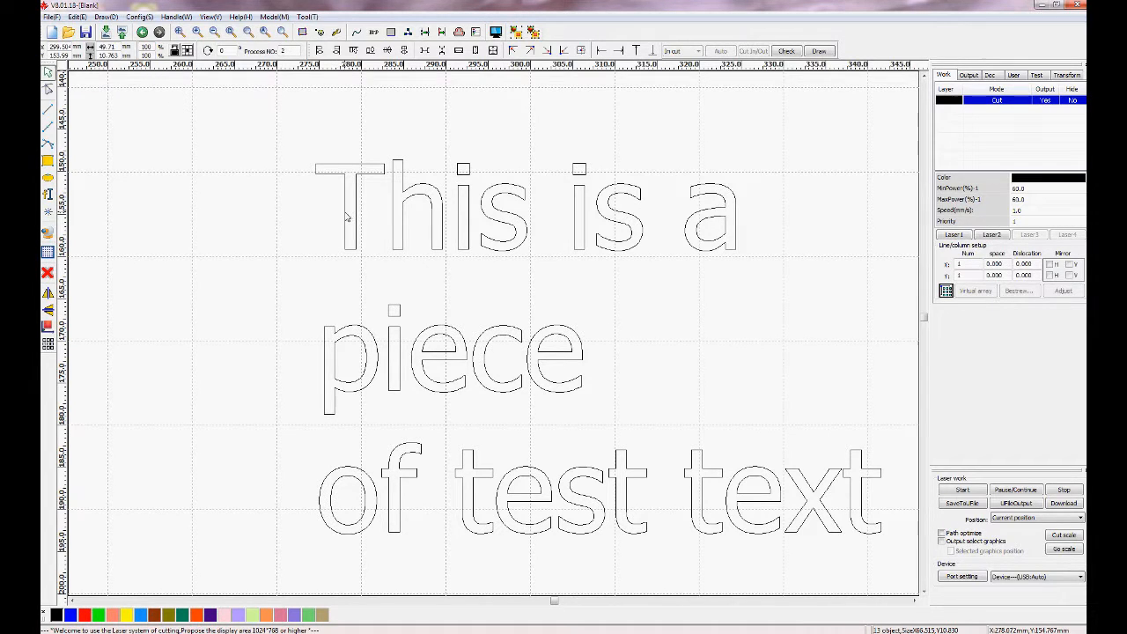
pyautogui.click(323, 355)
pyautogui.click(319, 502)
pyautogui.moveTo(277, 131); pyautogui.dragTo(902, 569)
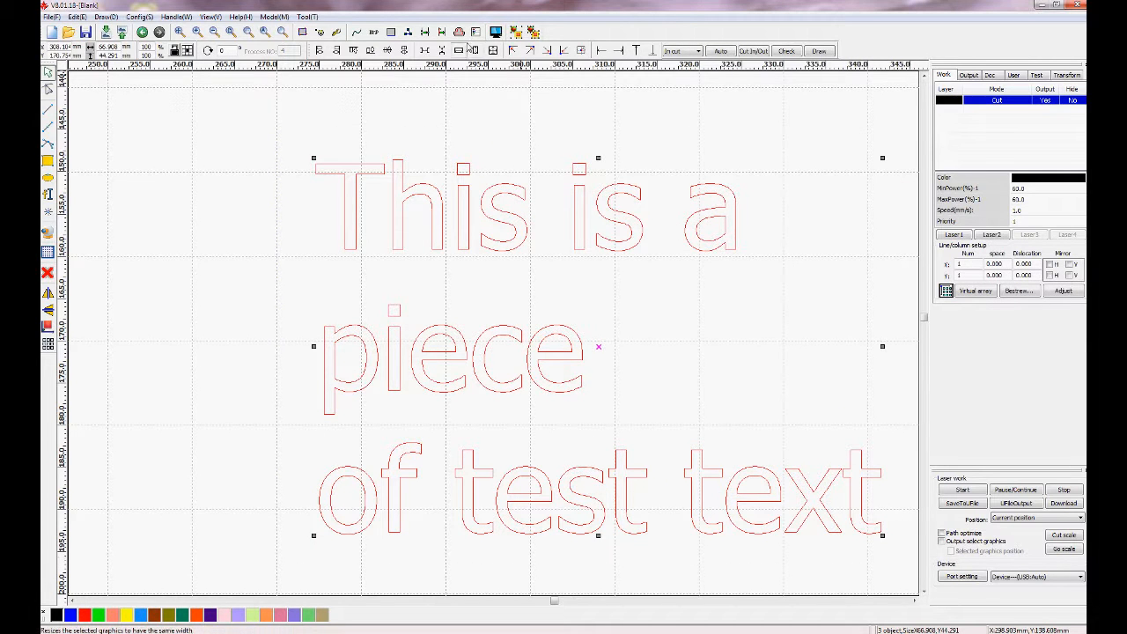
pyautogui.click(404, 52)
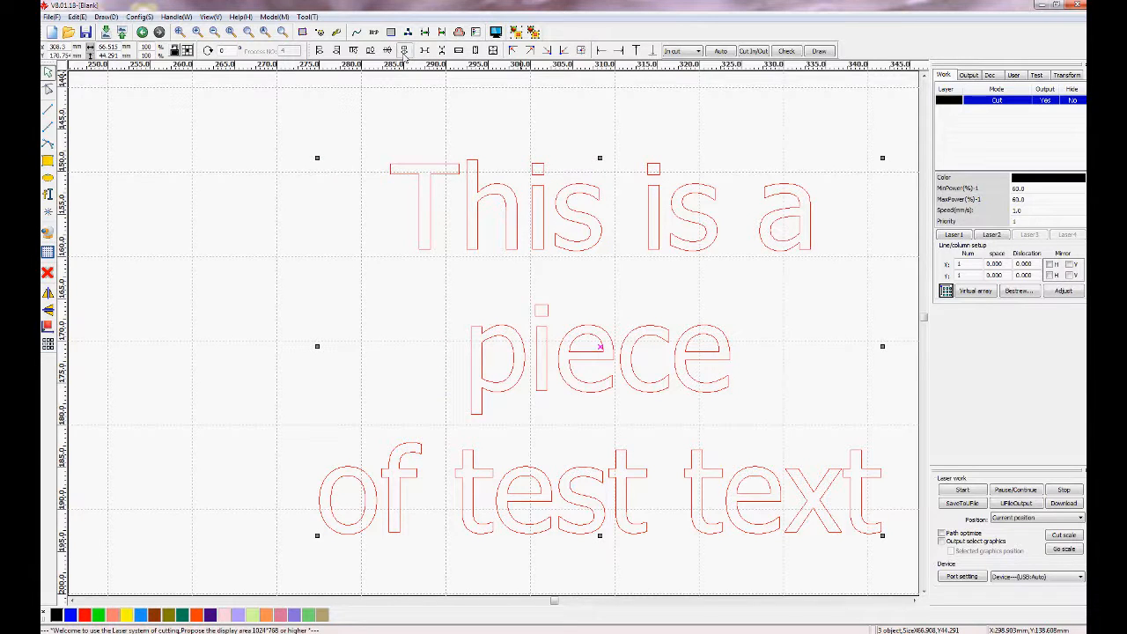
pyautogui.click(318, 51)
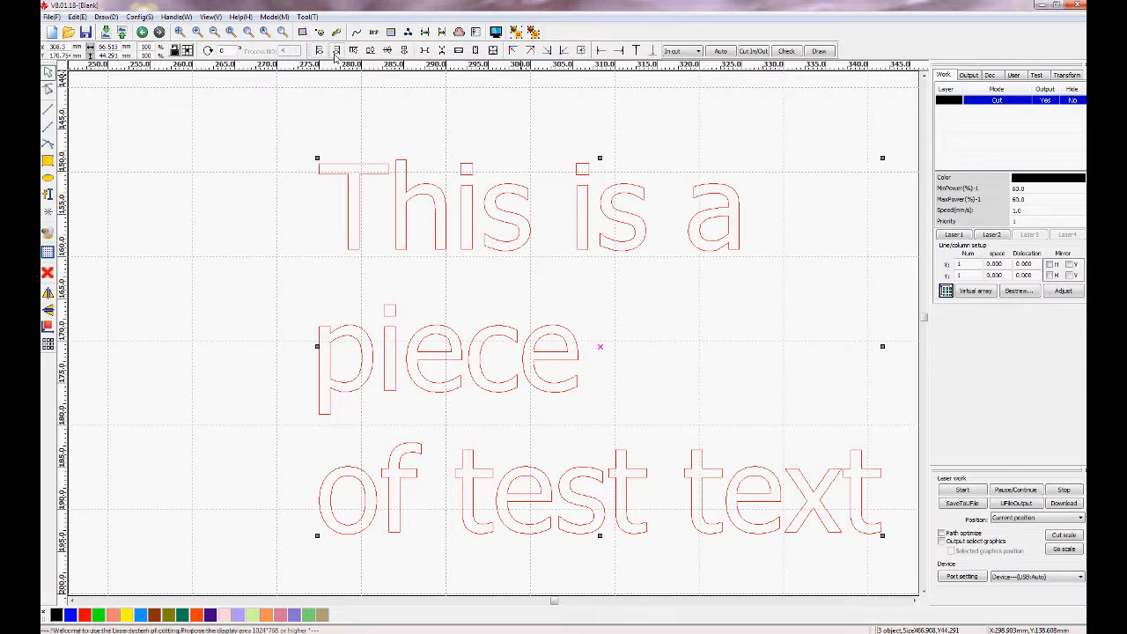
pyautogui.click(335, 51)
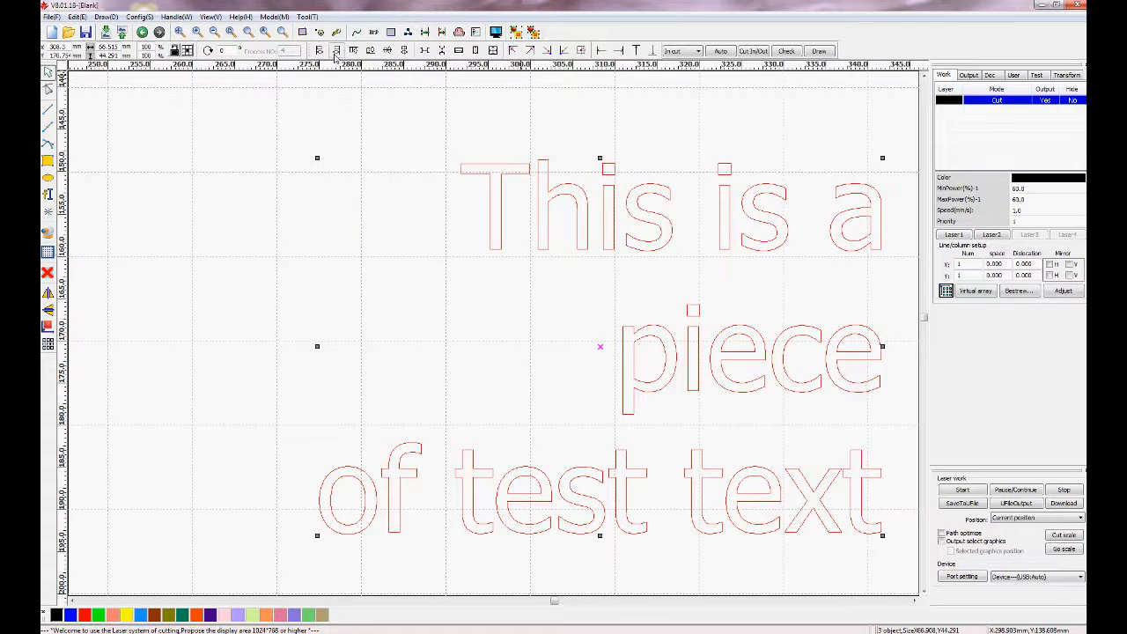
pyautogui.click(405, 51)
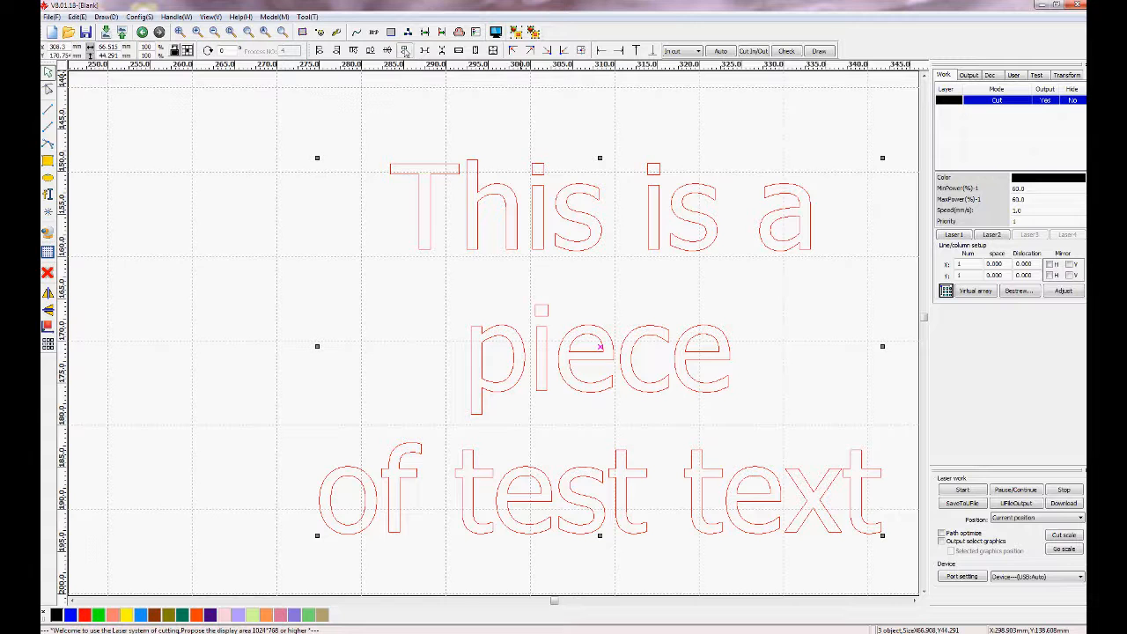
# Group the three centered lines into a single text block.
pyautogui.click(230, 33)
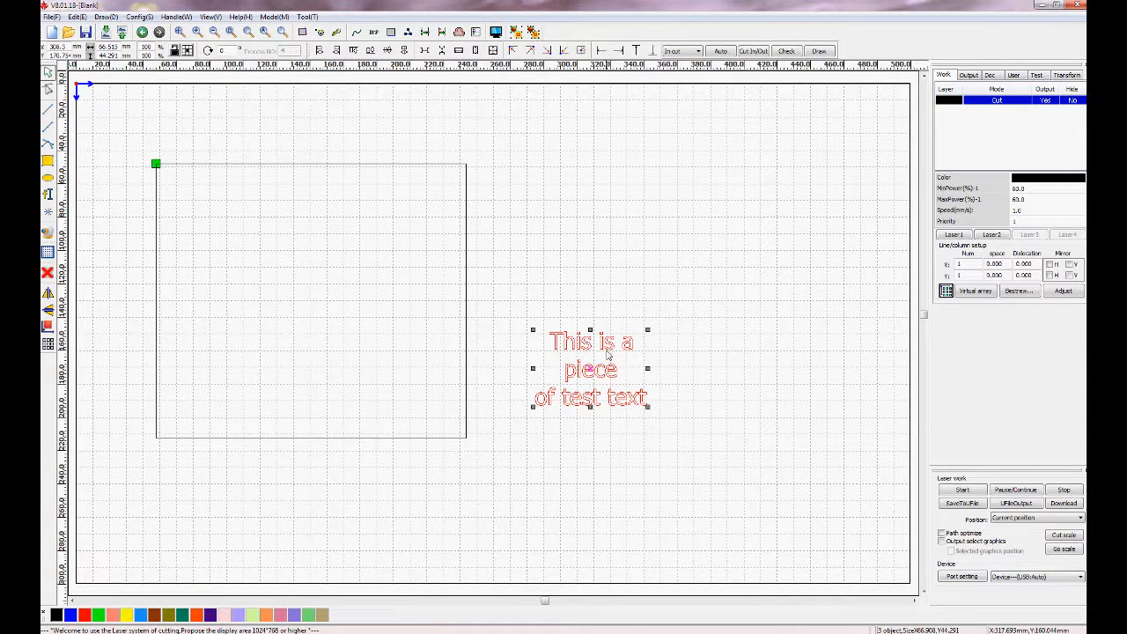
pyautogui.click(516, 34)
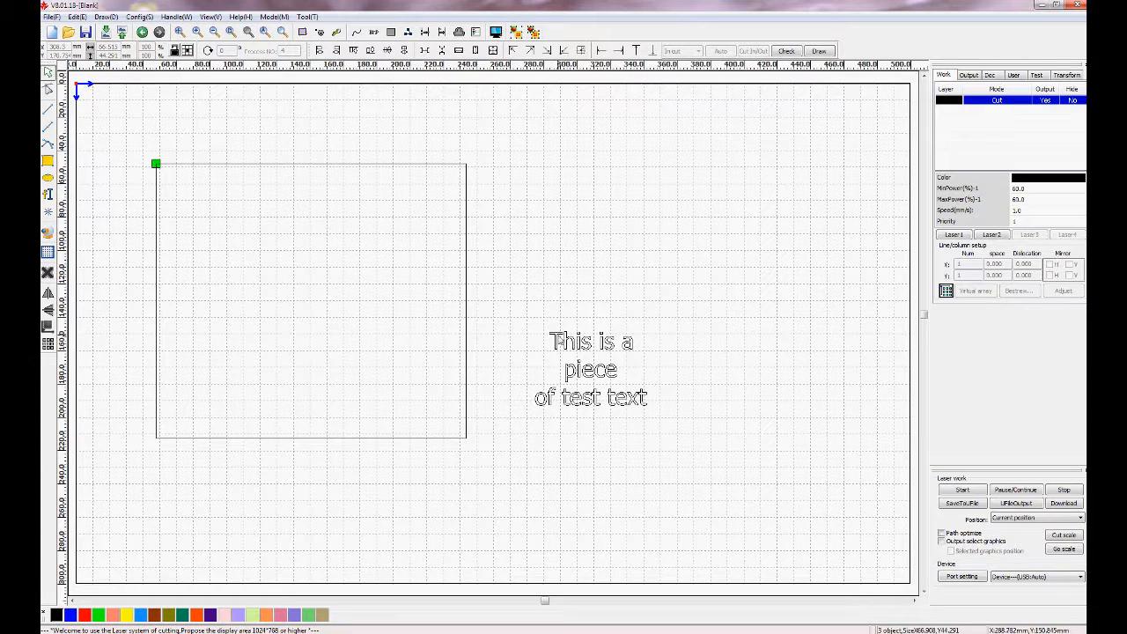
# Center the text block inside the rectangle both horizontally and vertically.
pyautogui.click(555, 341)
pyautogui.click(535, 346)
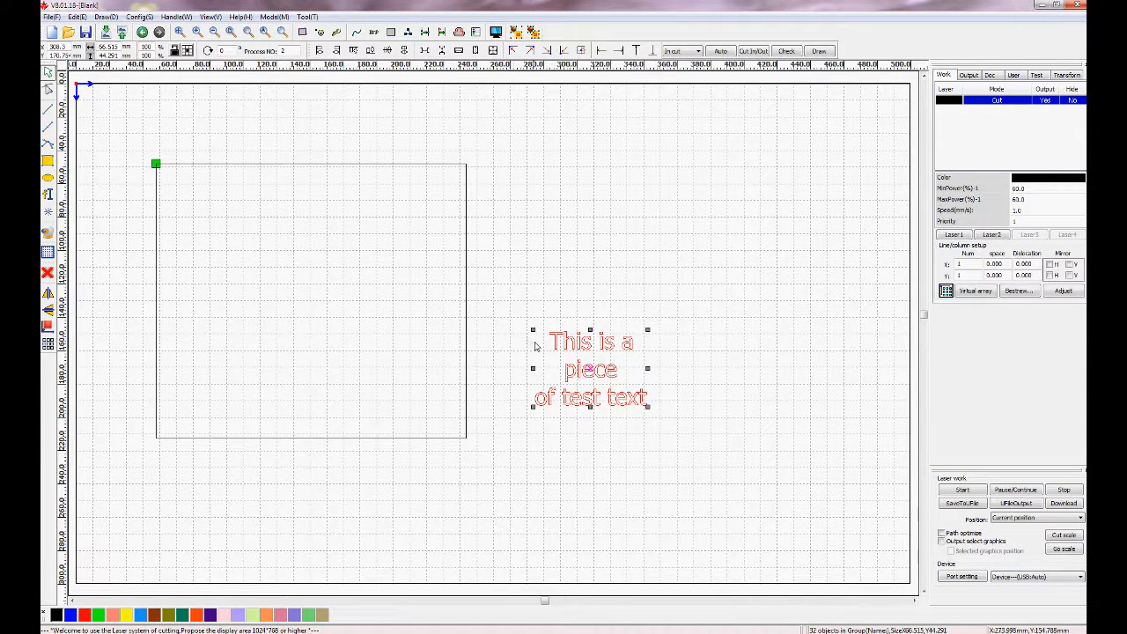
pyautogui.keyDown('shift'); pyautogui.click(467, 302); pyautogui.keyUp('shift')
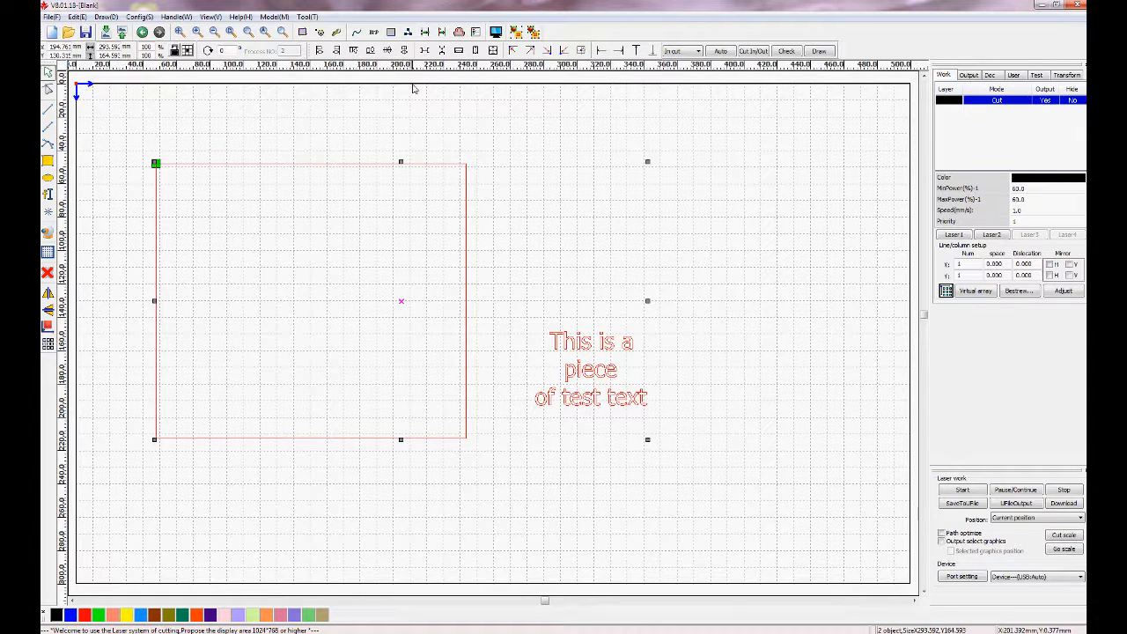
pyautogui.click(406, 51)
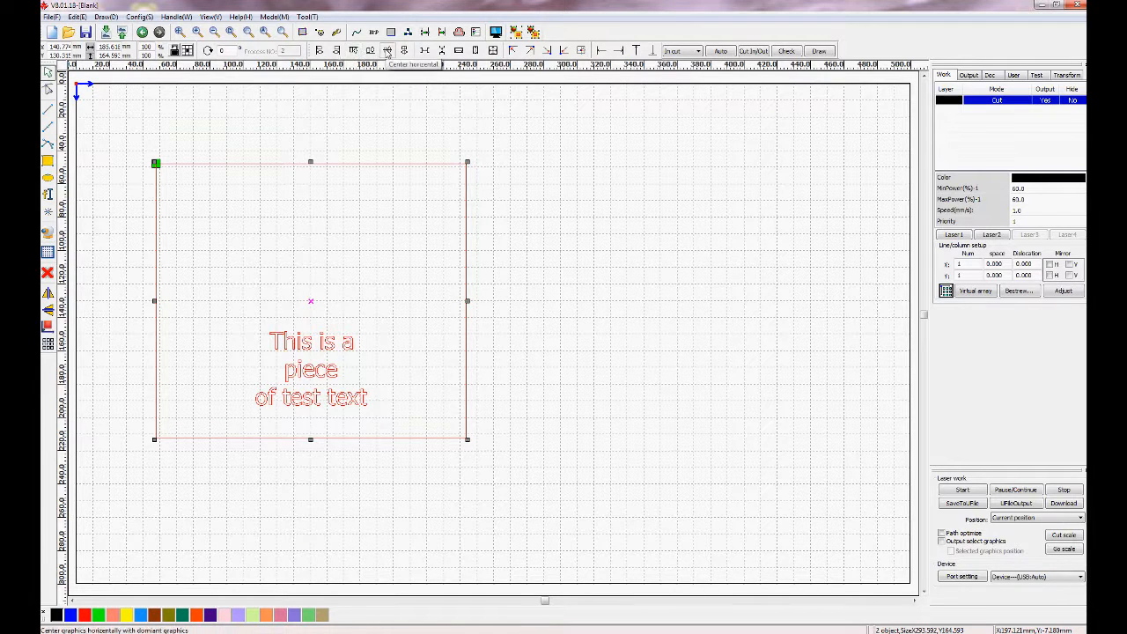
pyautogui.click(388, 52)
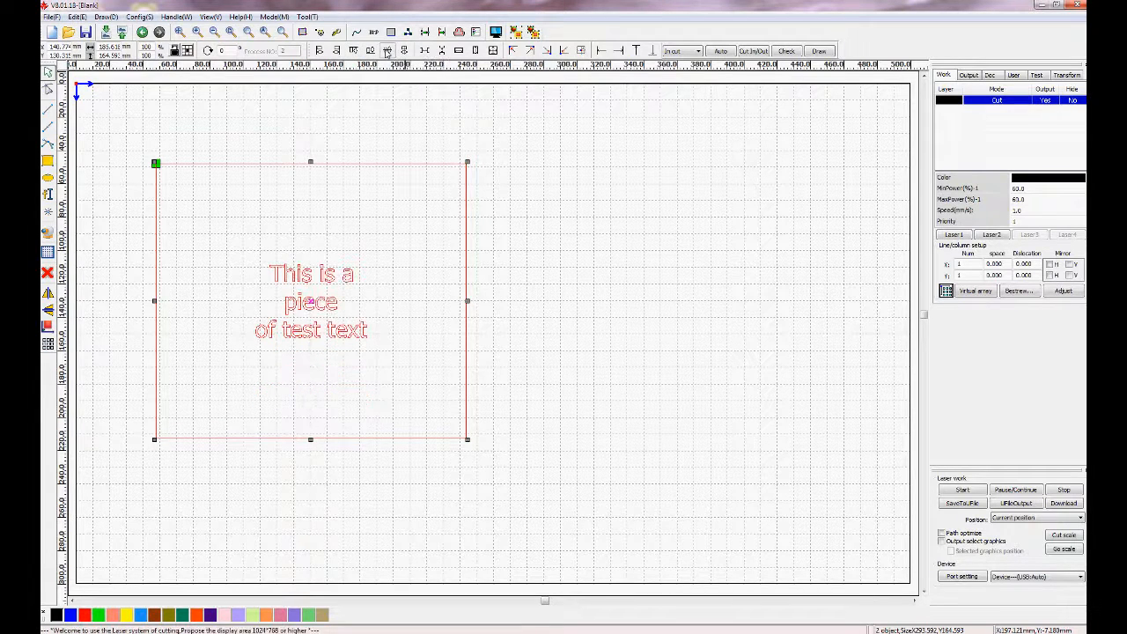
pyautogui.click(609, 359)
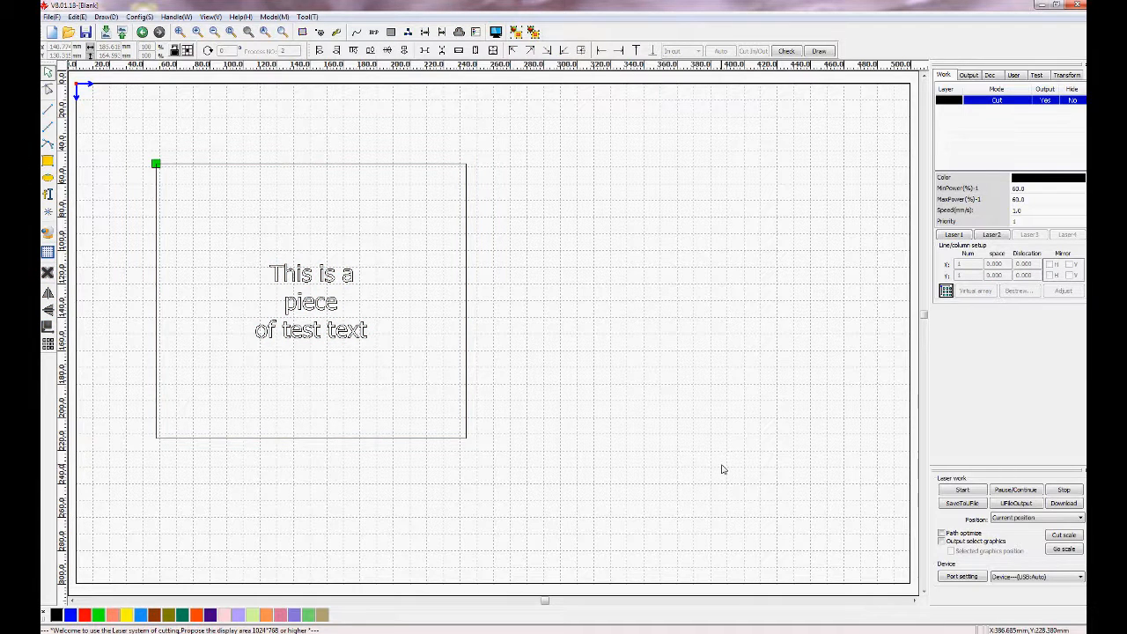